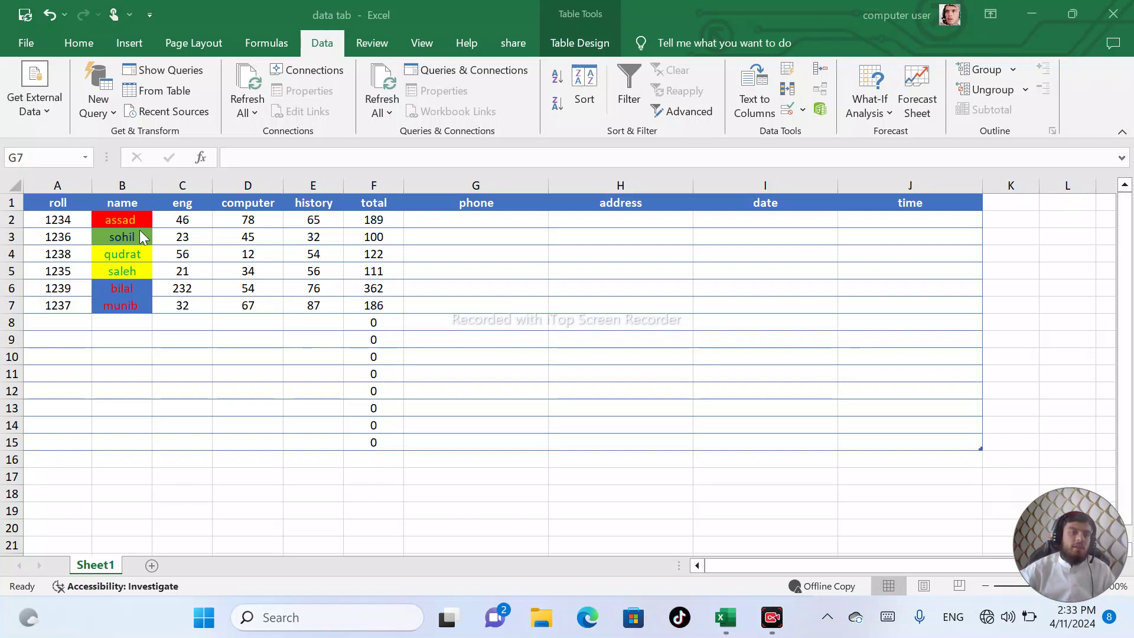
# - Sort the names in B2:B8 A to Z, then Z to A, and open the Sort dialog
pyautogui.moveTo(135, 222); pyautogui.dragTo(144, 313)
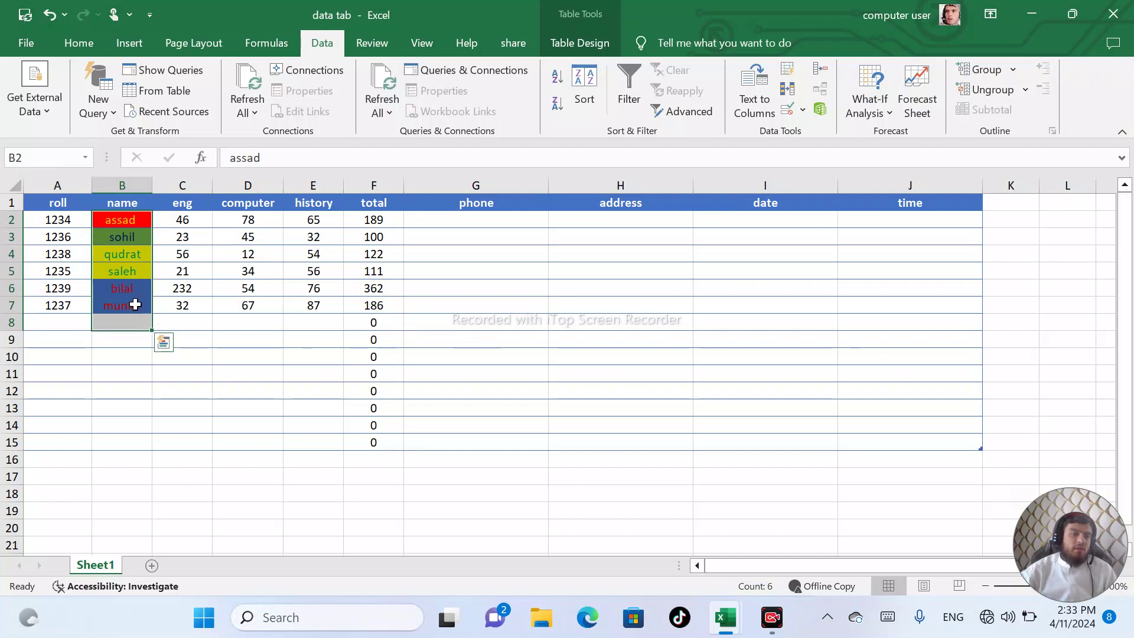
pyautogui.click(556, 84)
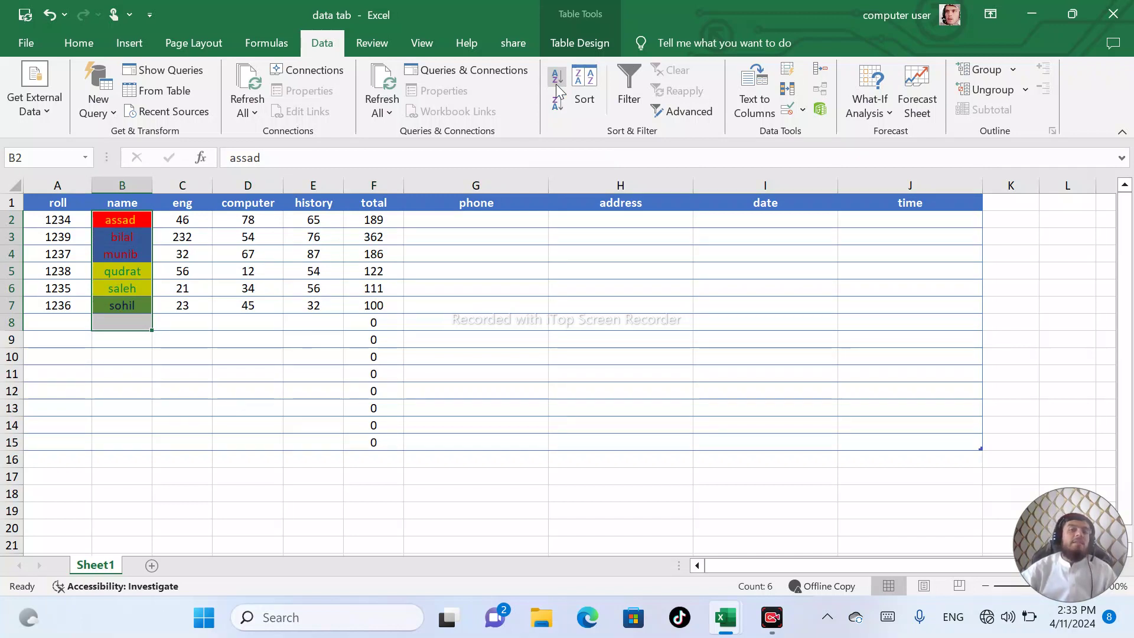
pyautogui.click(557, 104)
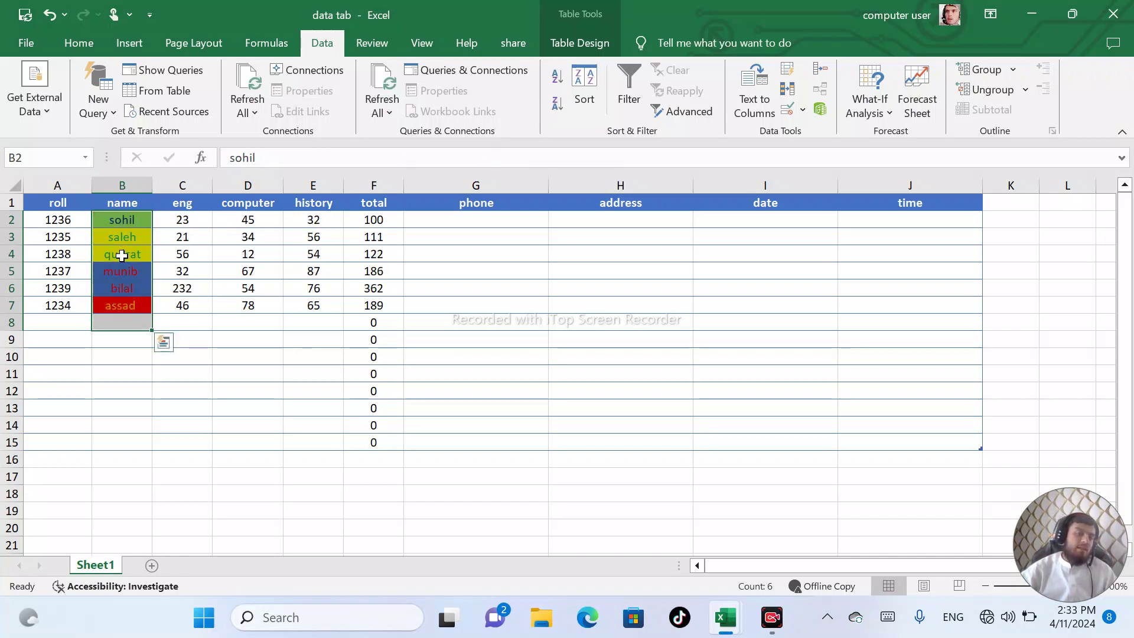
pyautogui.click(576, 98)
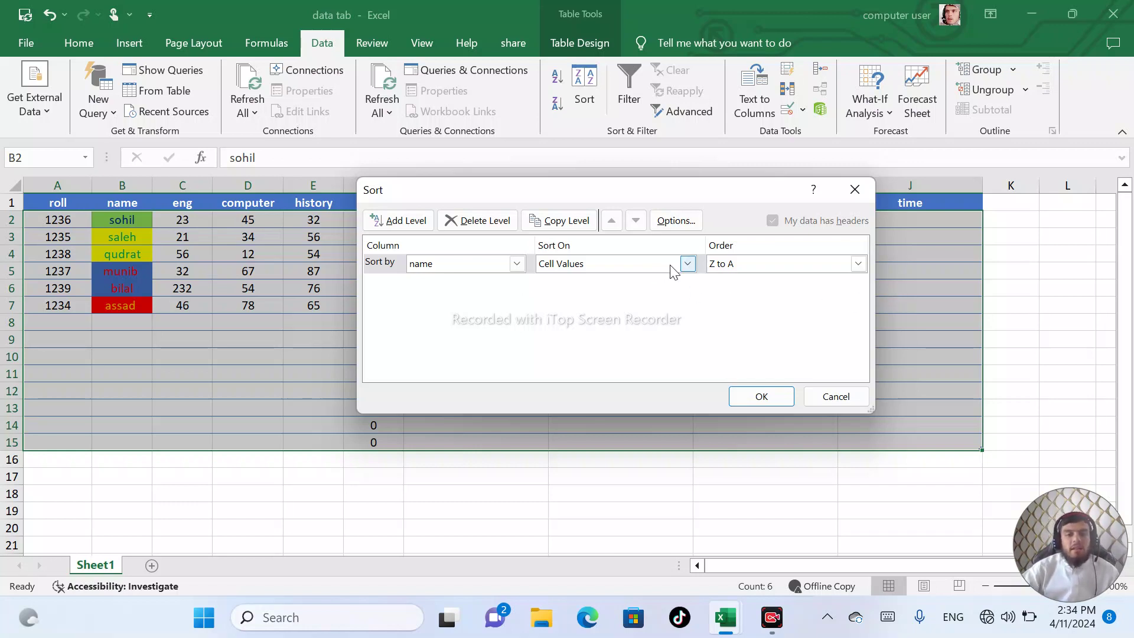
# - Sort the names by cell colour with the blue fill on top
pyautogui.click(688, 267)
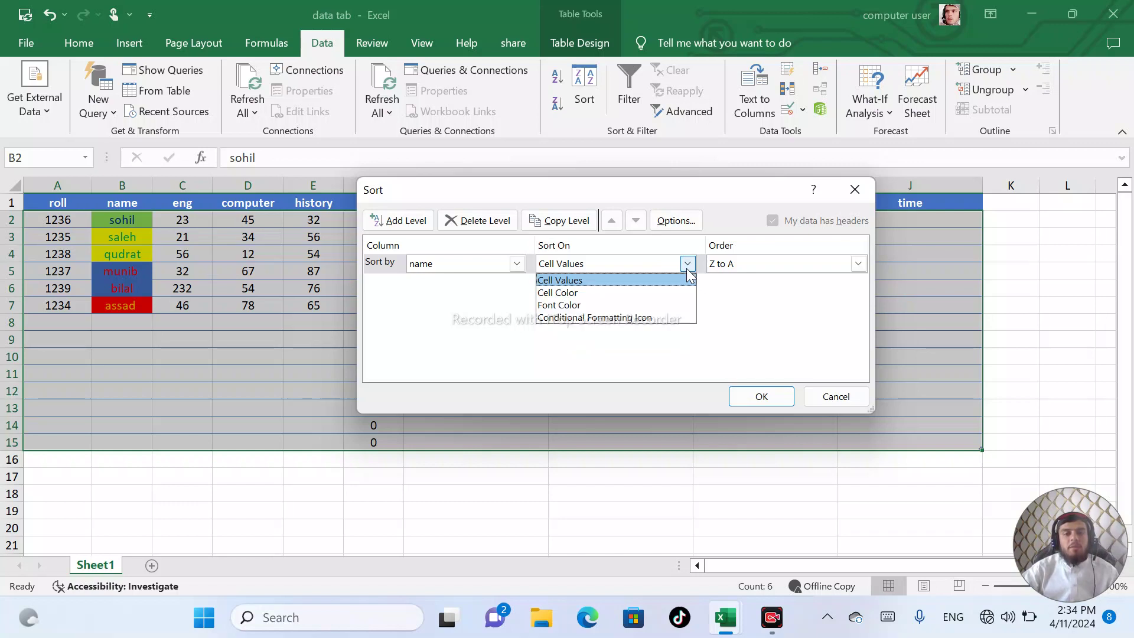
pyautogui.click(583, 293)
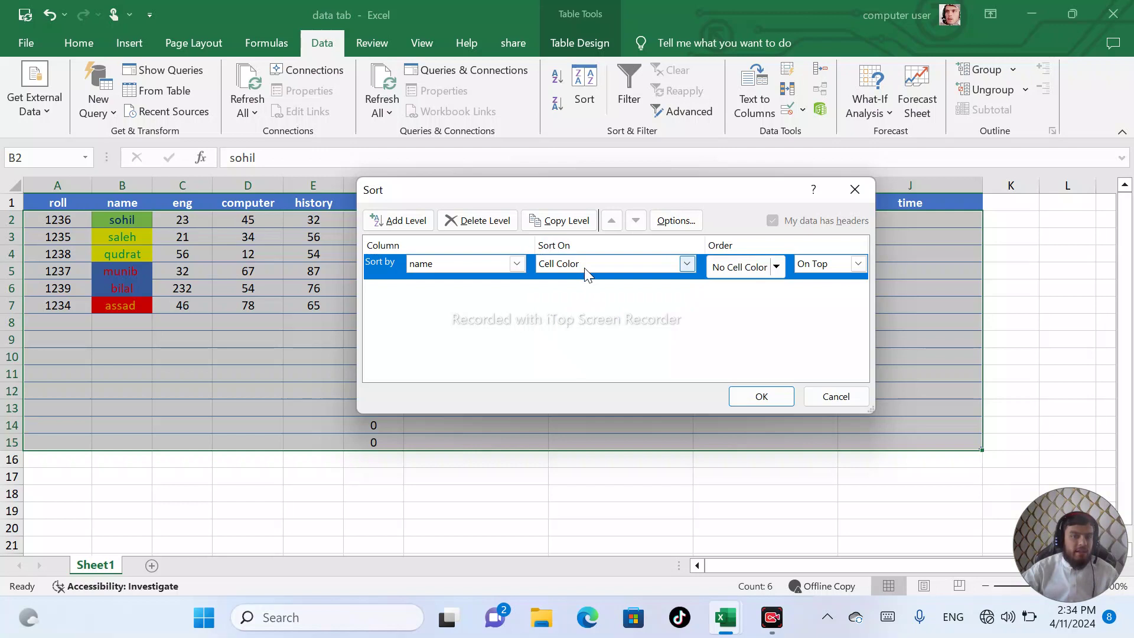
pyautogui.click(776, 267)
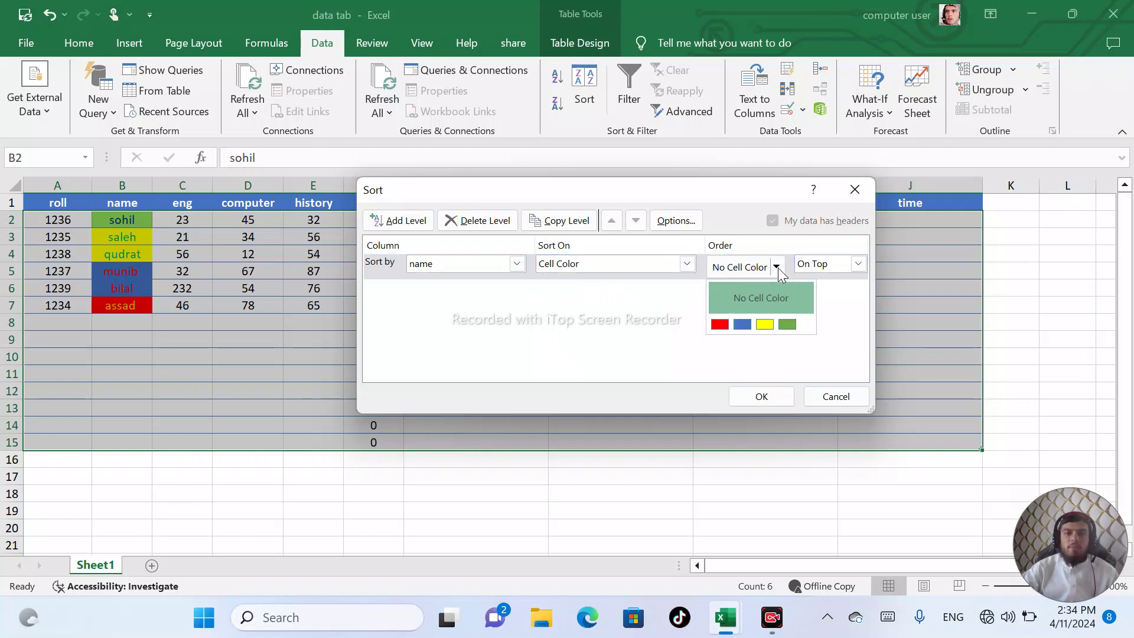
pyautogui.click(743, 324)
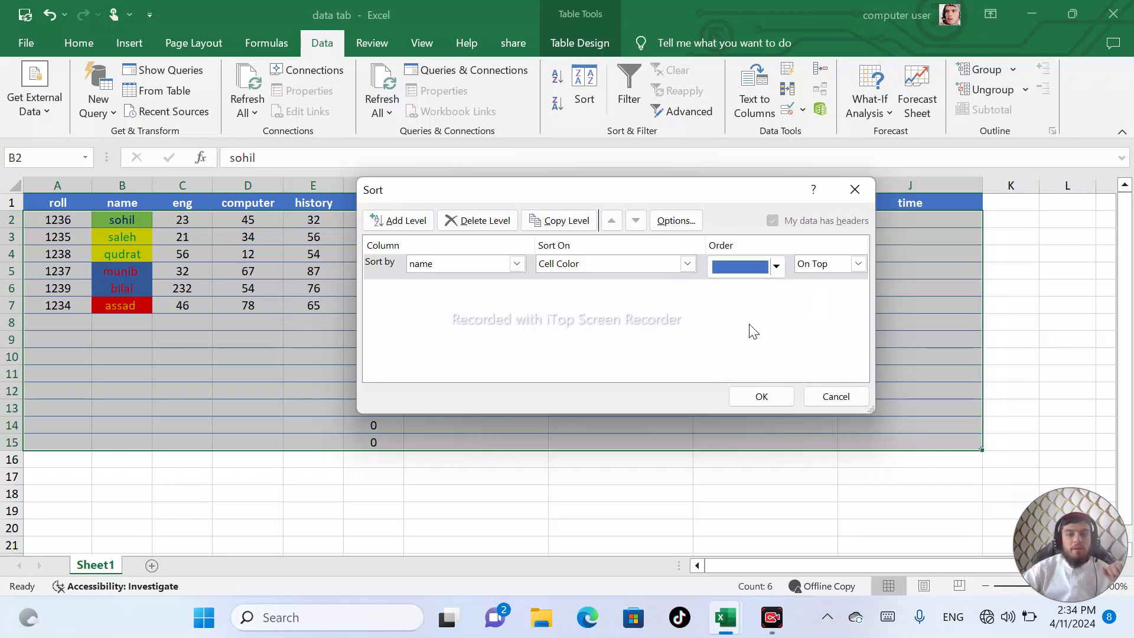
pyautogui.click(761, 397)
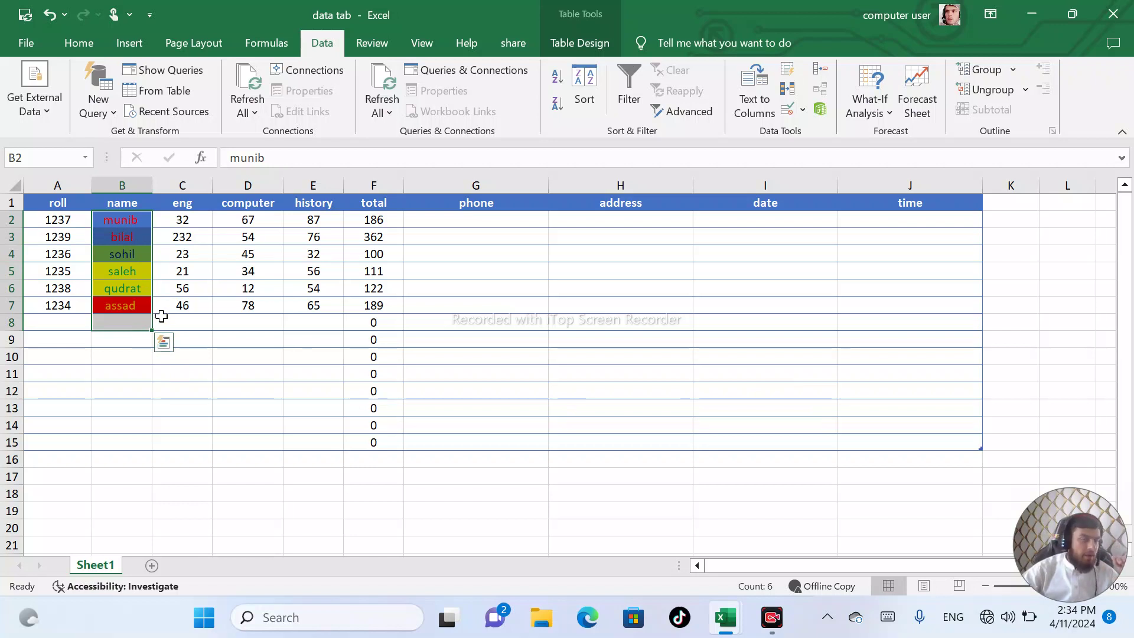
# - Re-sort the names by font colour with red text on top
pyautogui.click(585, 94)
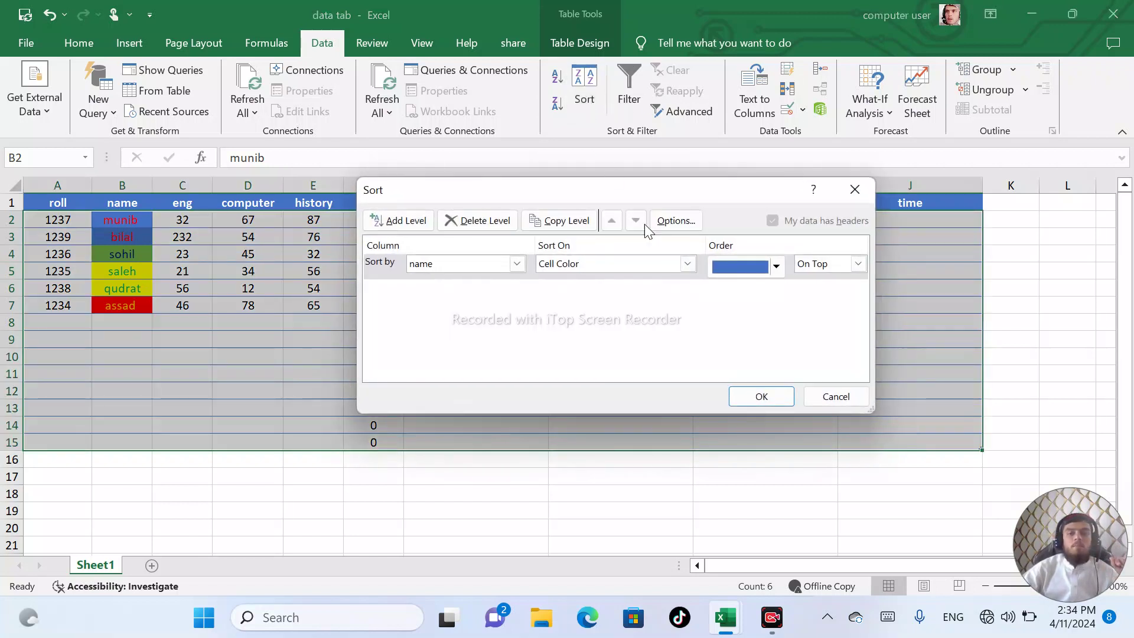
pyautogui.click(687, 264)
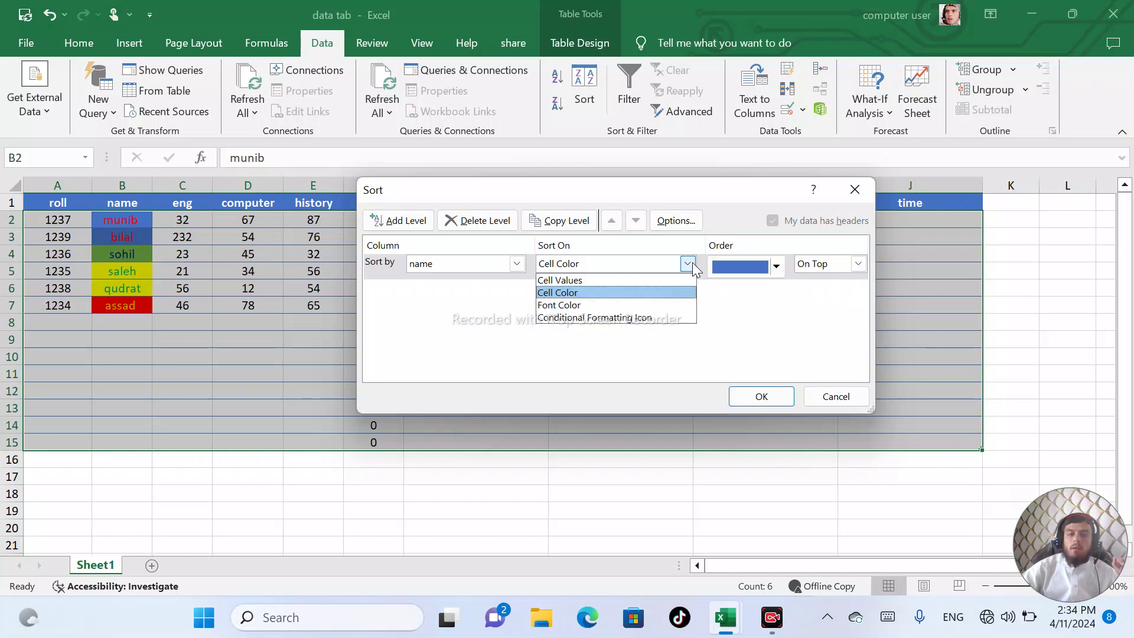
pyautogui.click(572, 306)
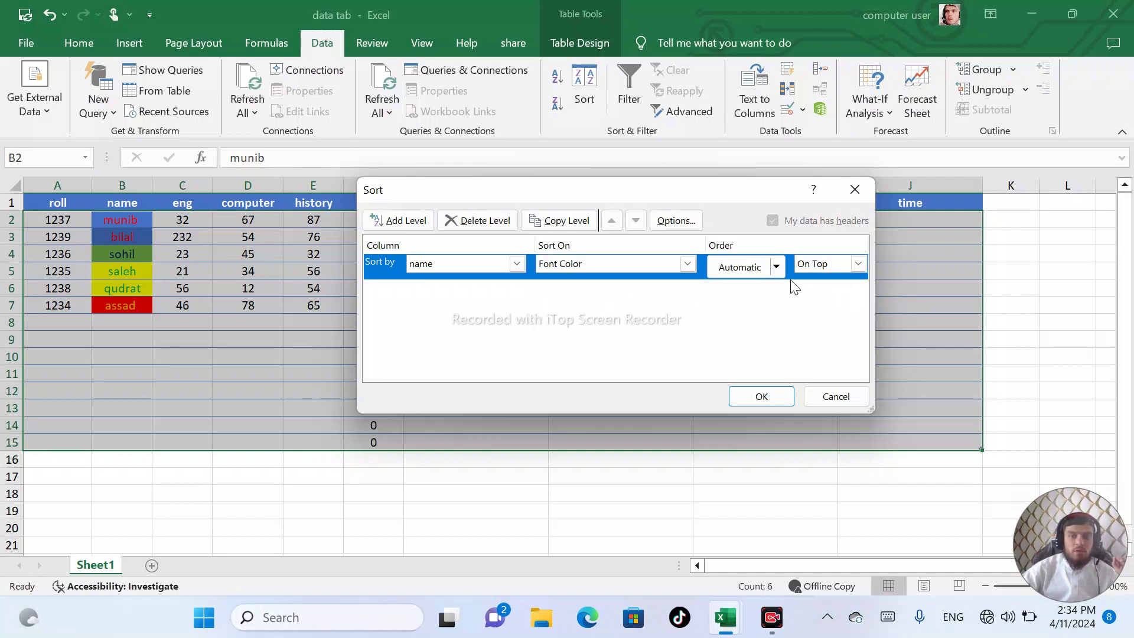
pyautogui.click(776, 266)
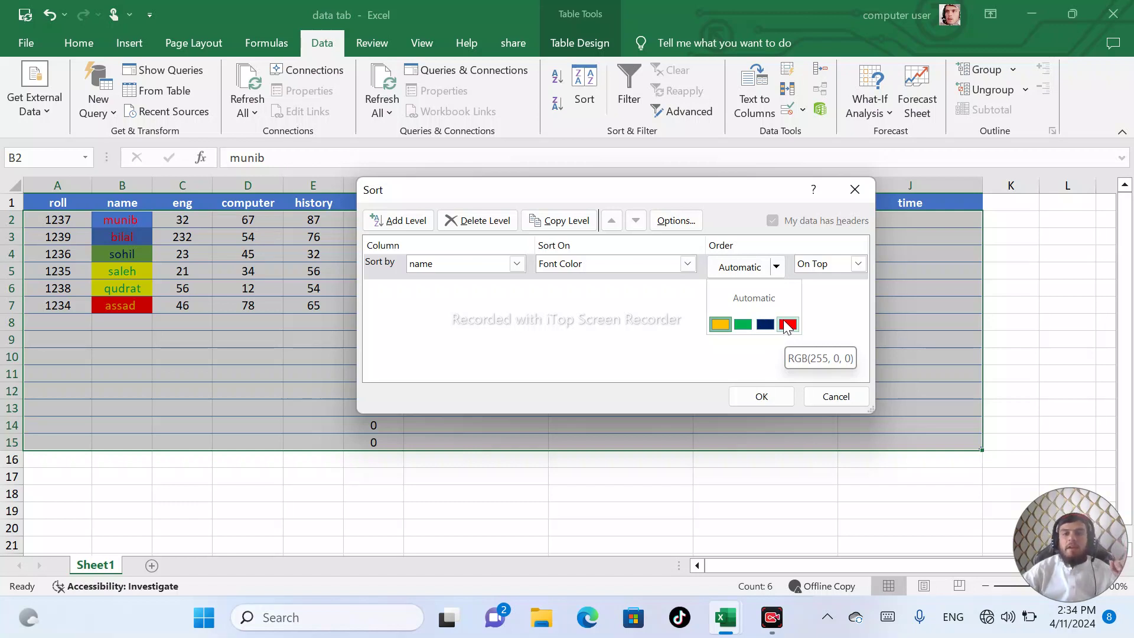
pyautogui.click(787, 324)
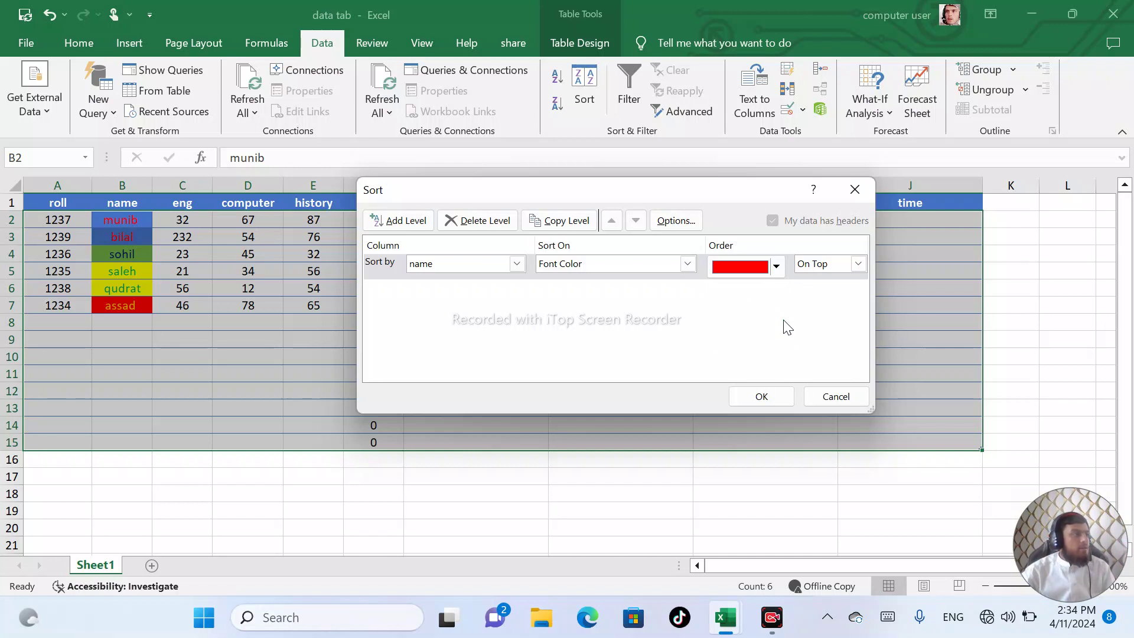
pyautogui.click(785, 406)
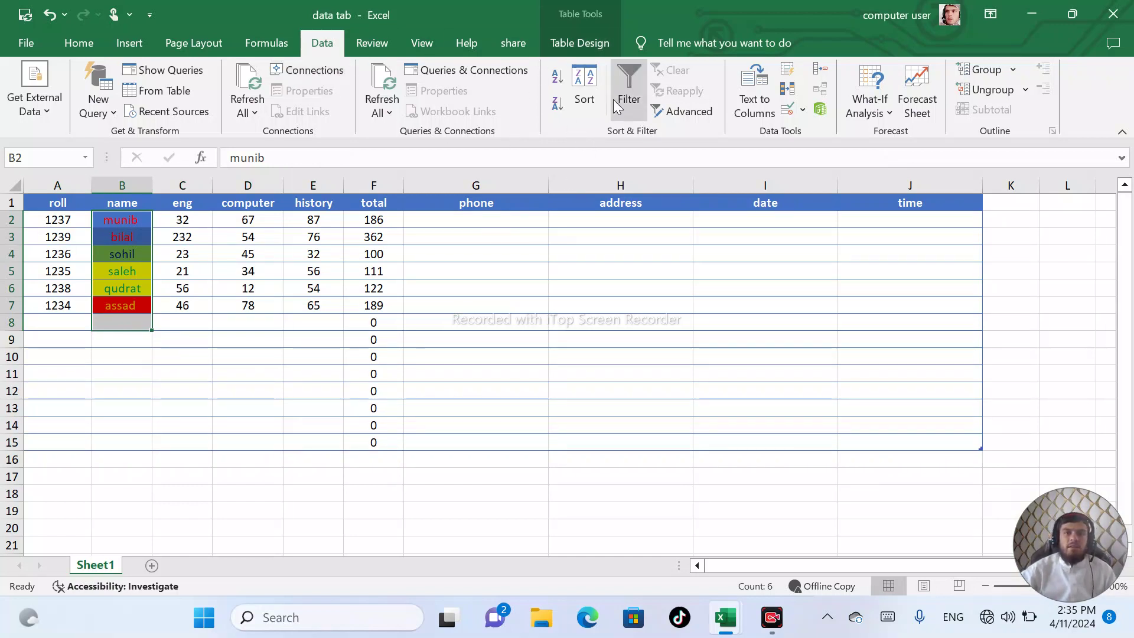
# - Change the font-colour sort order to green on top
pyautogui.click(586, 81)
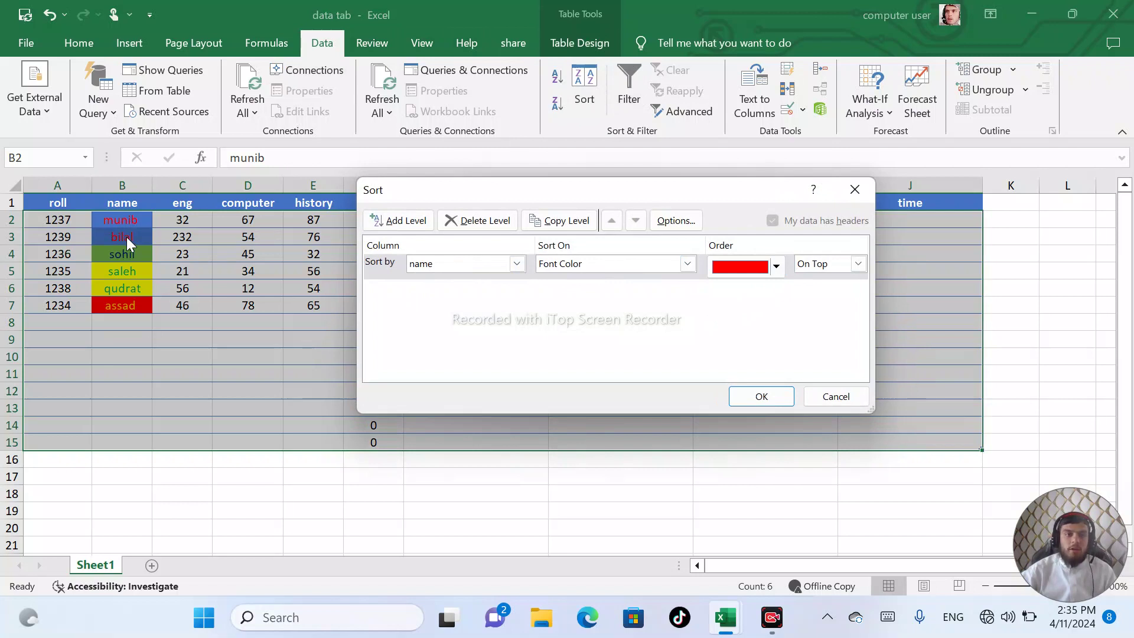
pyautogui.click(775, 267)
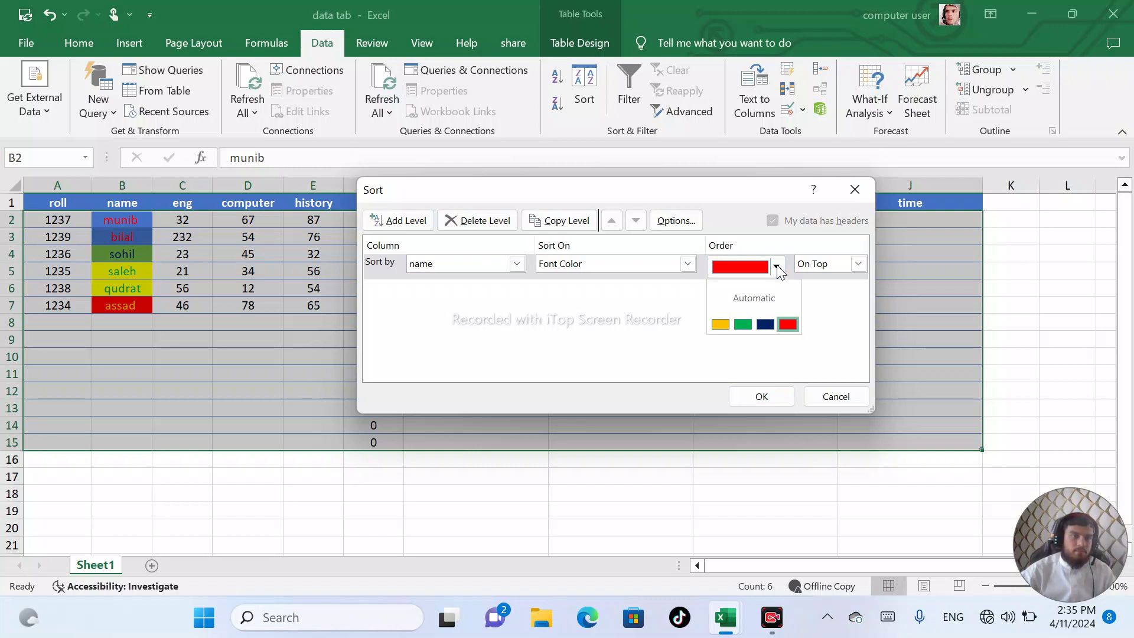
pyautogui.click(743, 324)
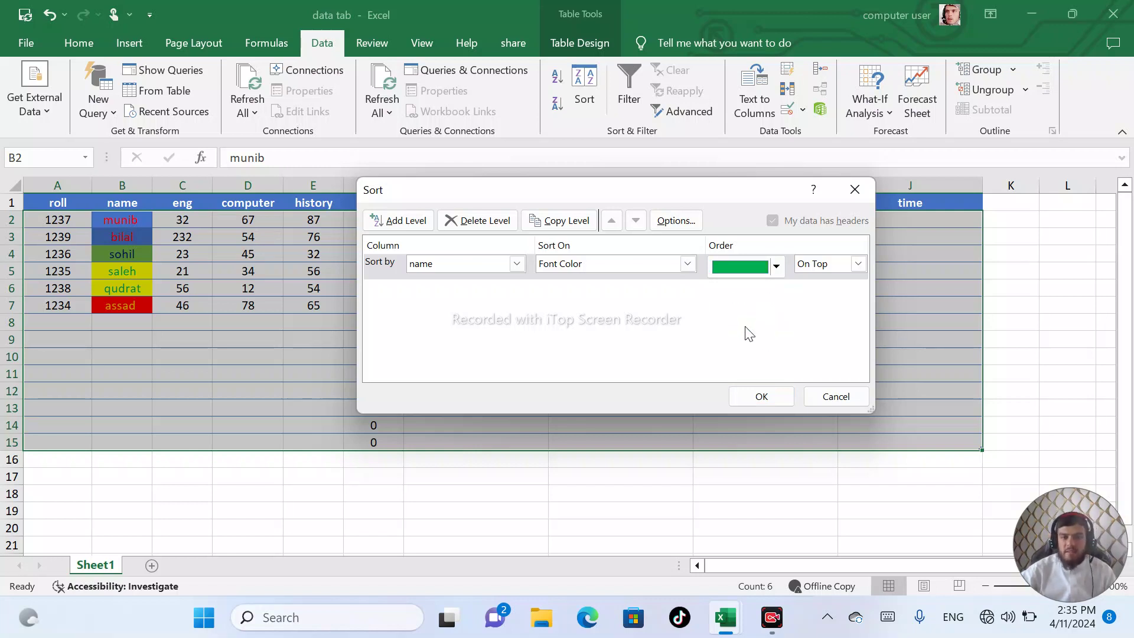
pyautogui.click(762, 396)
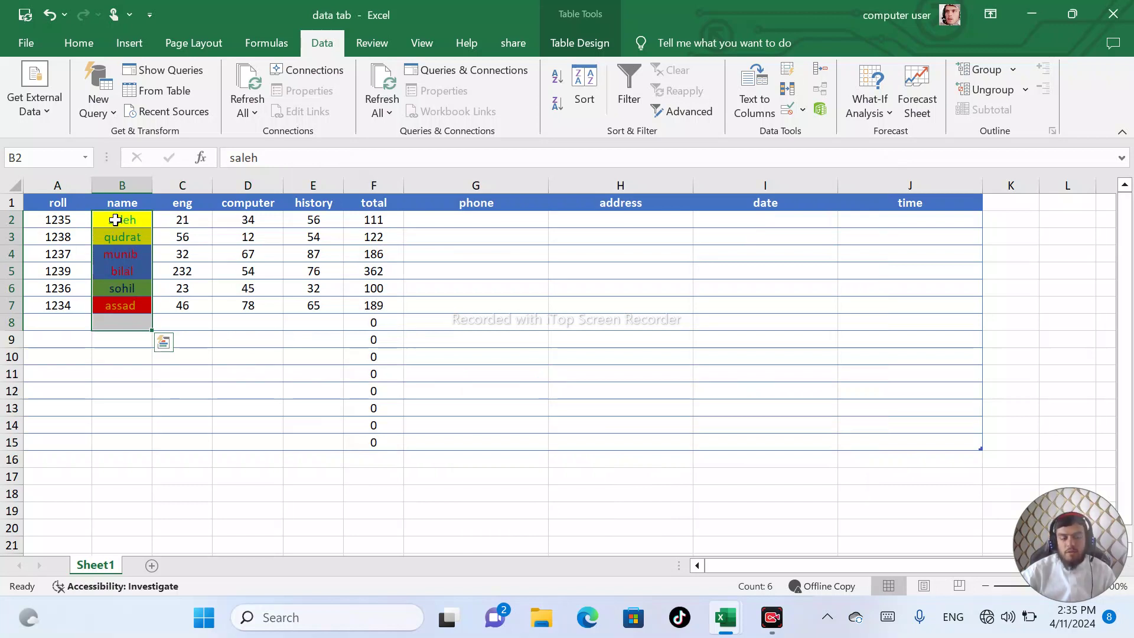
pyautogui.click(584, 89)
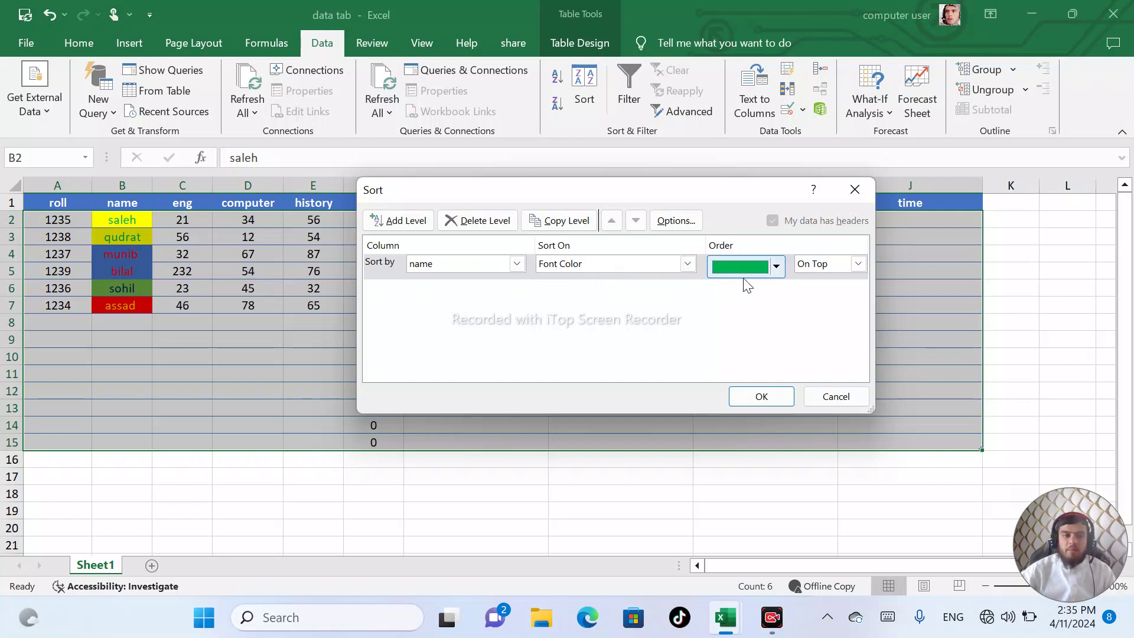
pyautogui.click(859, 265)
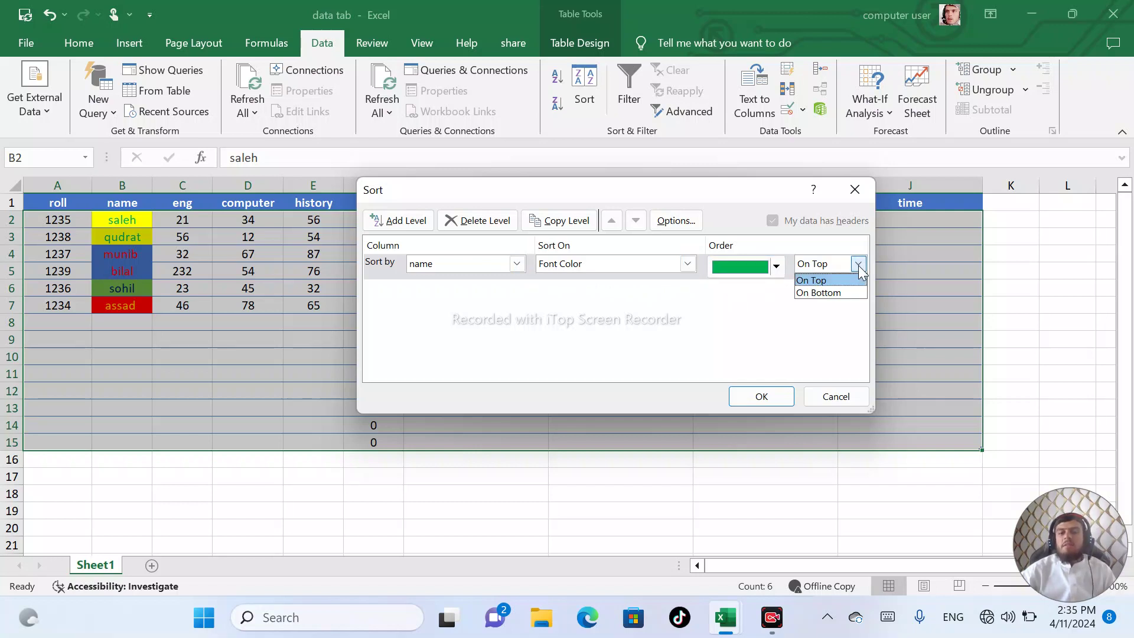
pyautogui.click(845, 291)
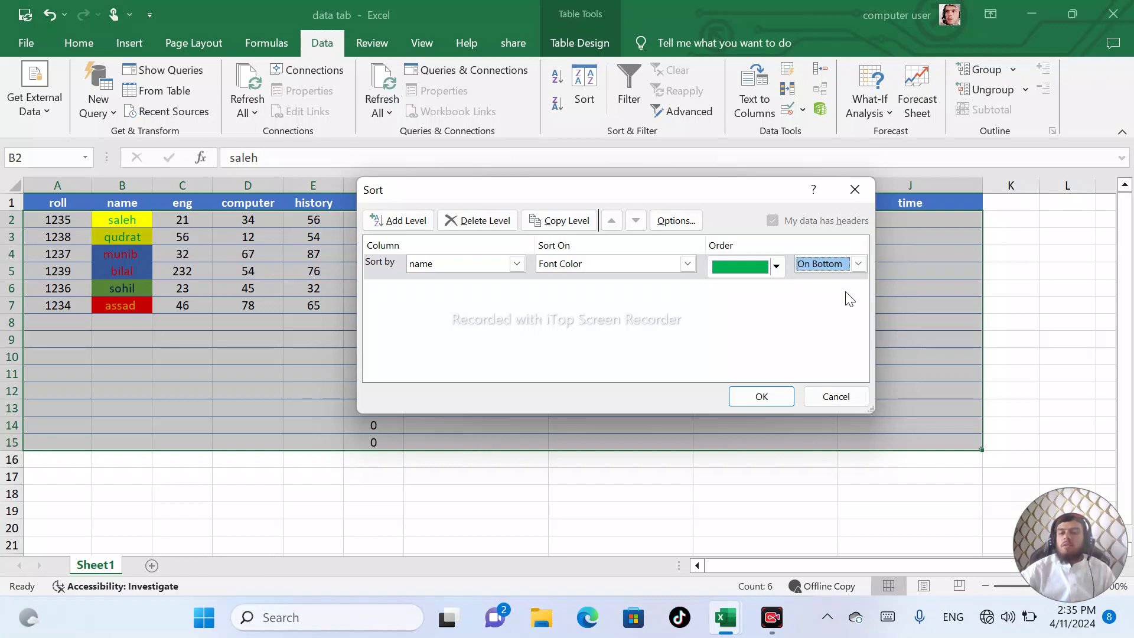
pyautogui.click(762, 396)
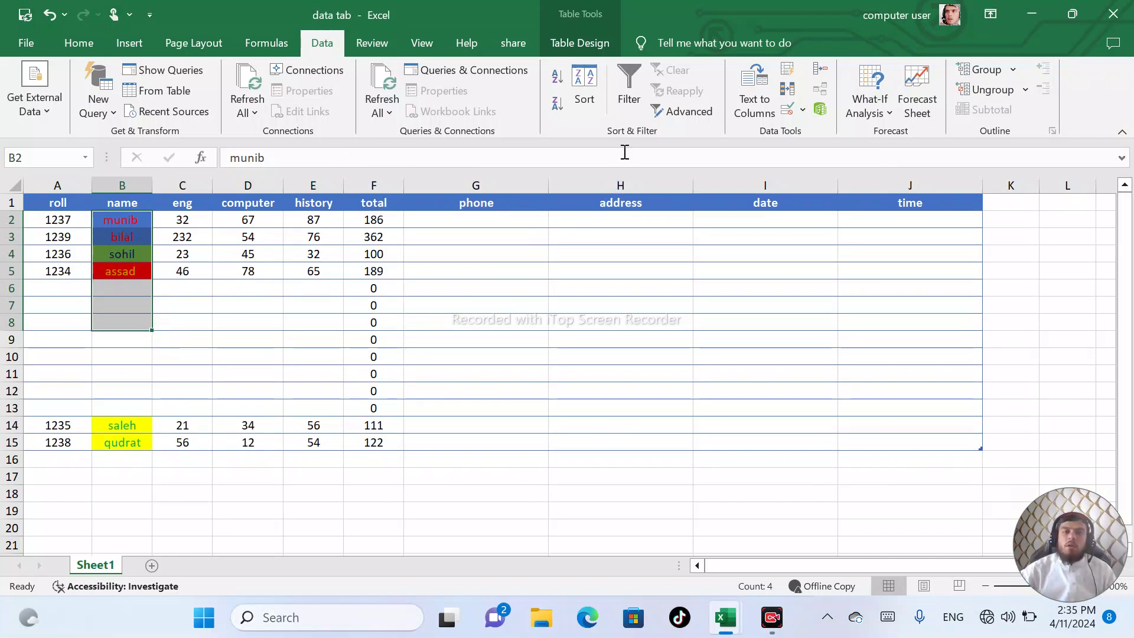
pyautogui.hotkey('ctrl', 'z')
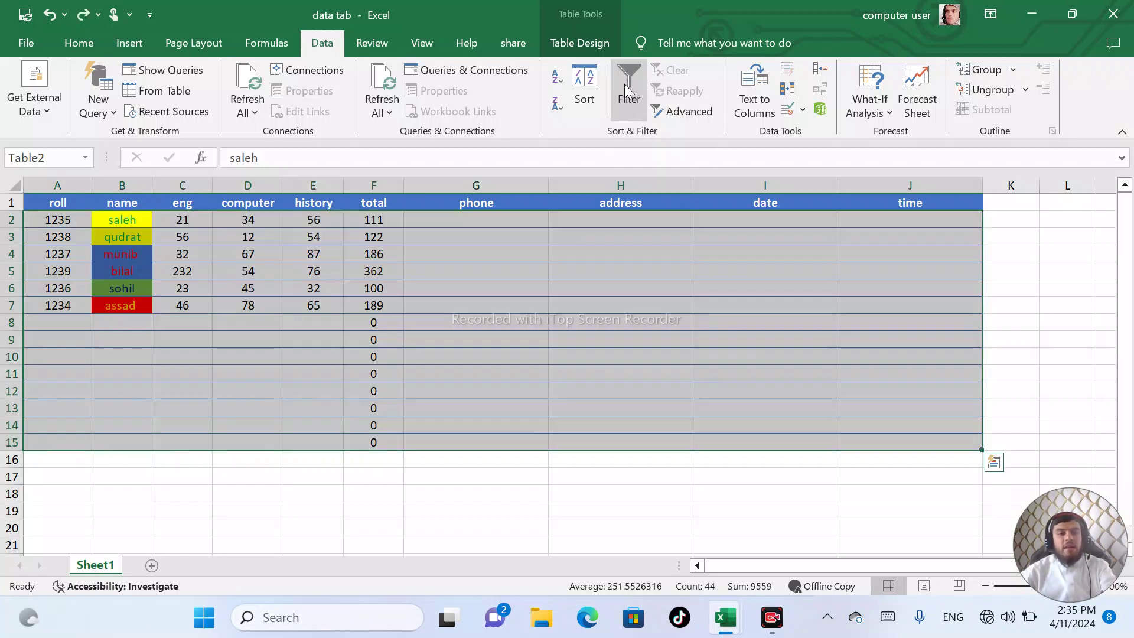
# - Filter the name column to just the two chosen students, then clear the filter
pyautogui.click(623, 85)
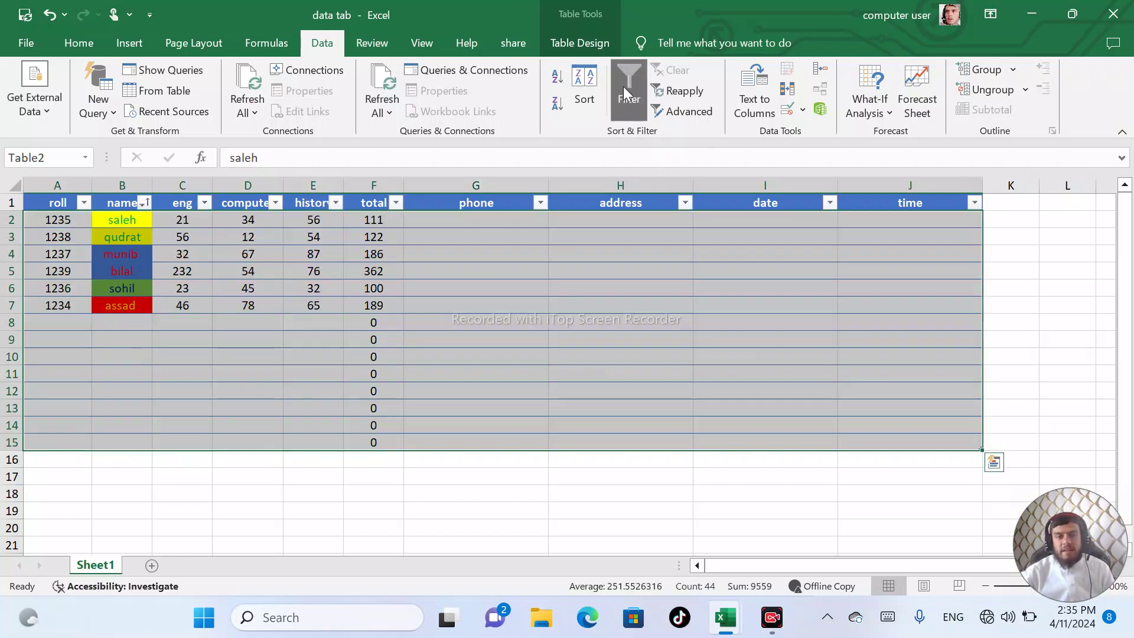
pyautogui.click(145, 204)
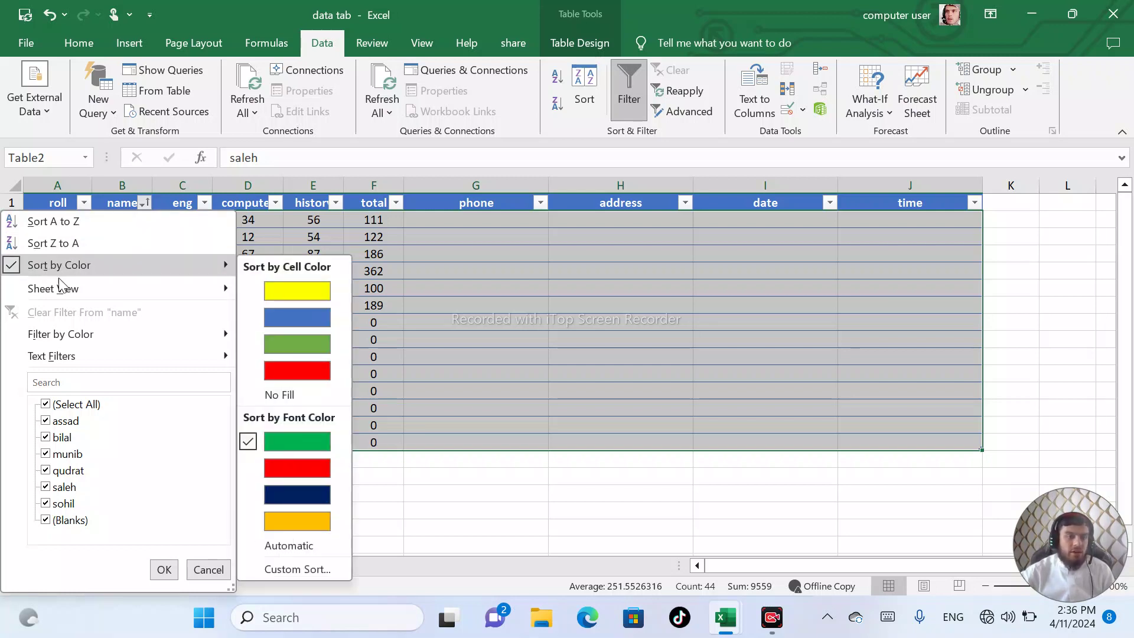
pyautogui.click(52, 407)
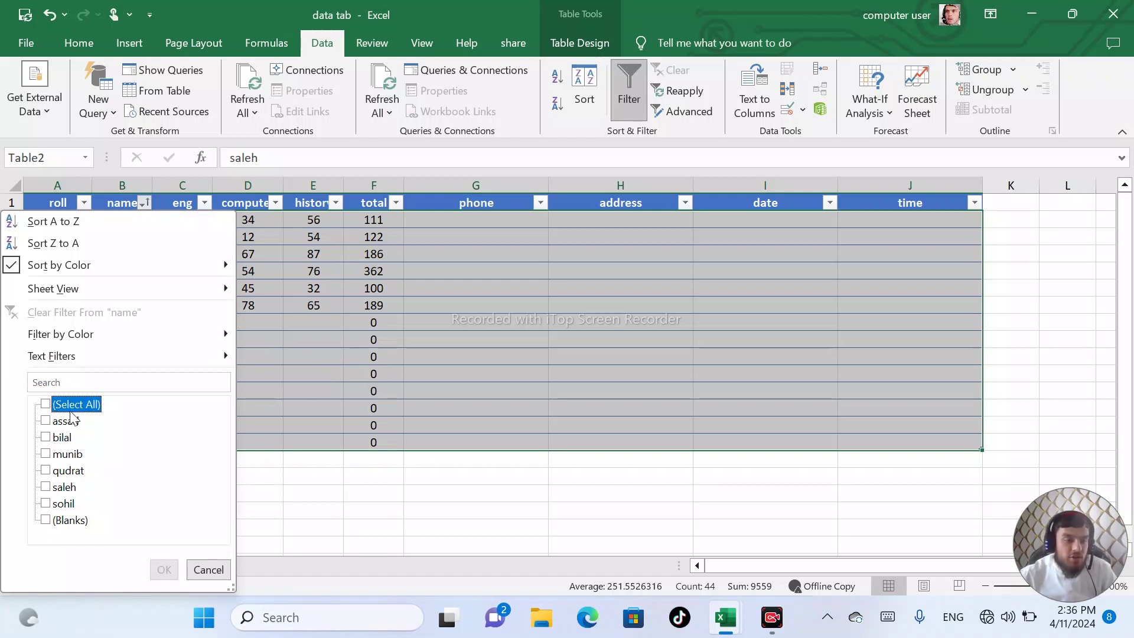
pyautogui.click(51, 454)
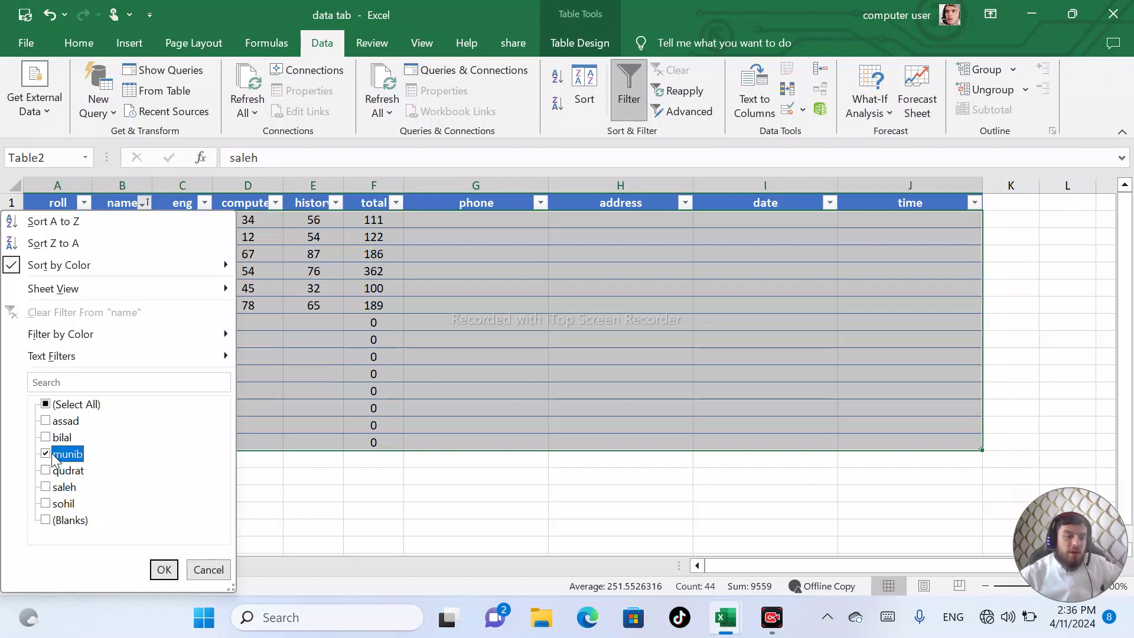
pyautogui.click(55, 503)
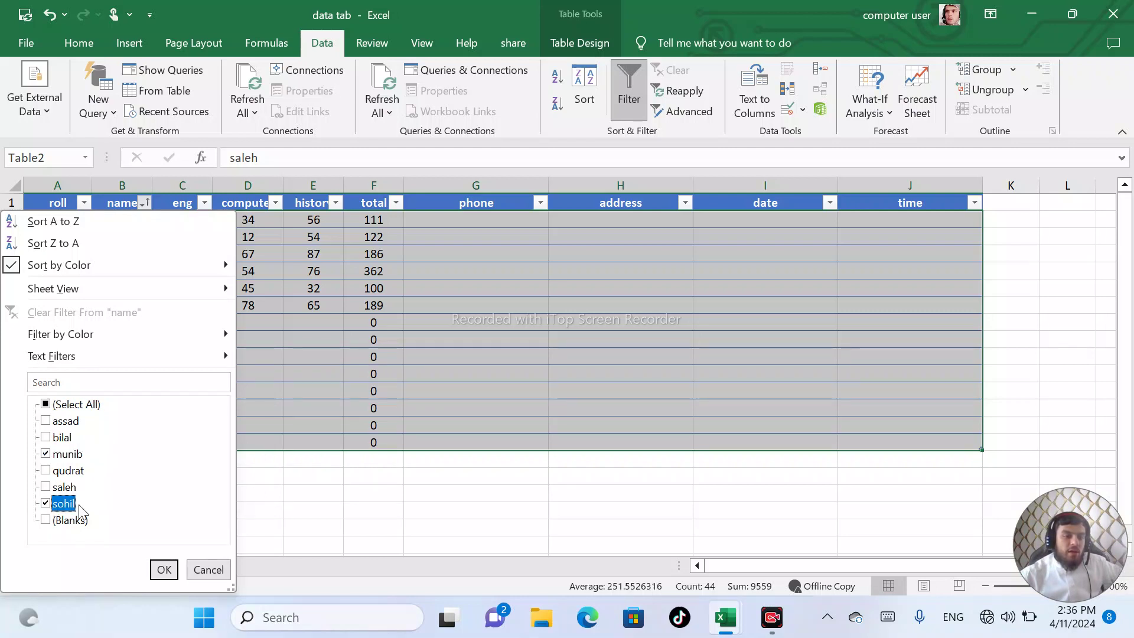
pyautogui.click(164, 570)
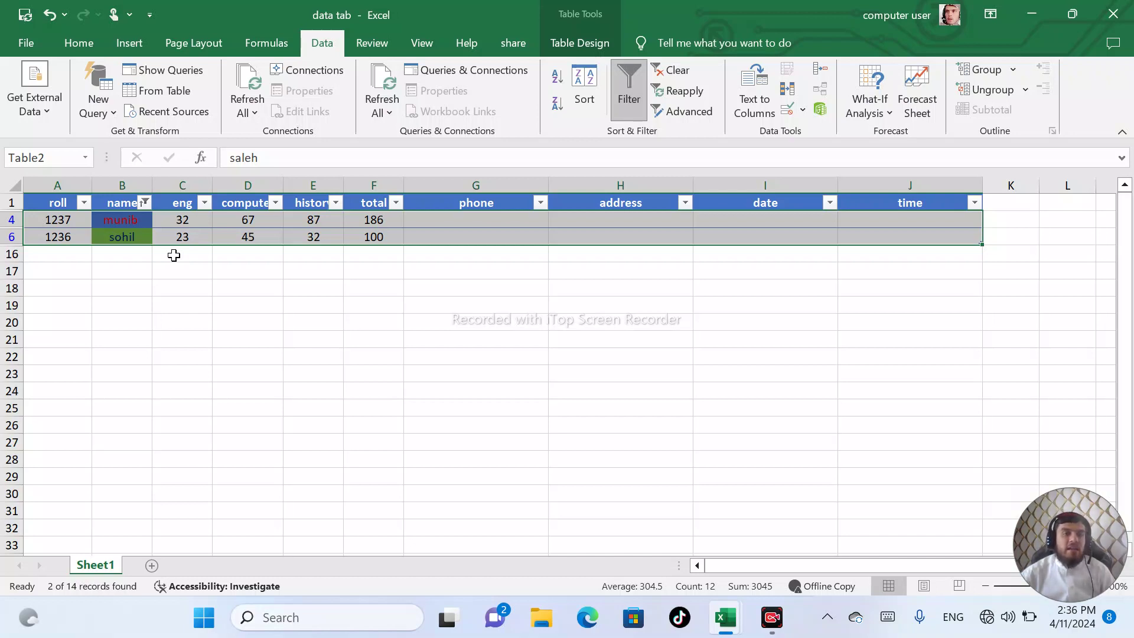
pyautogui.click(673, 69)
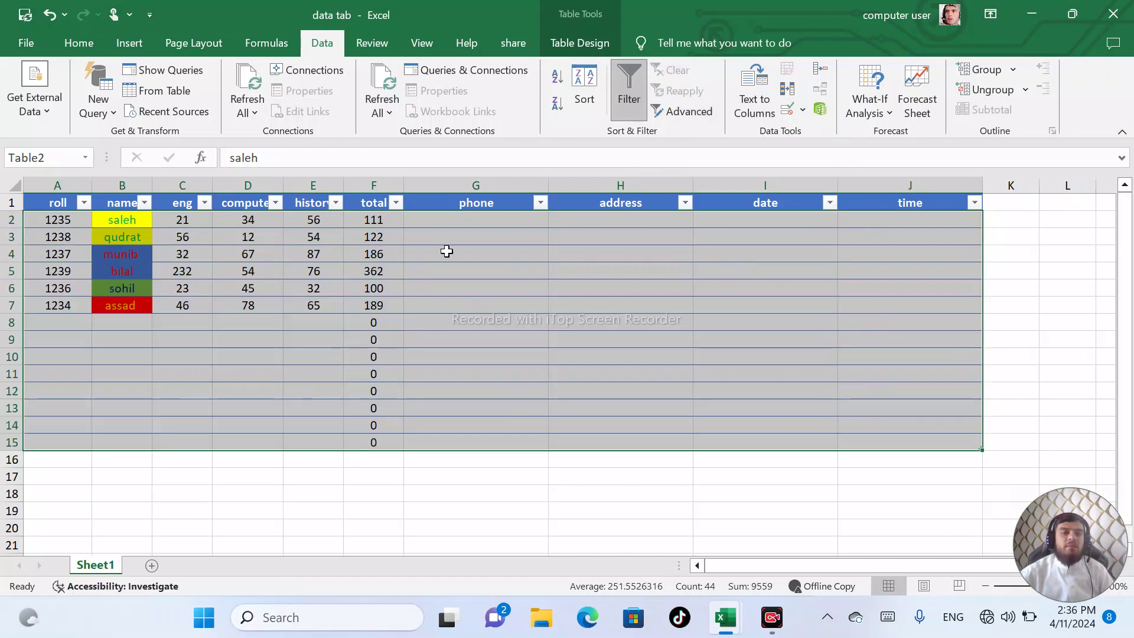